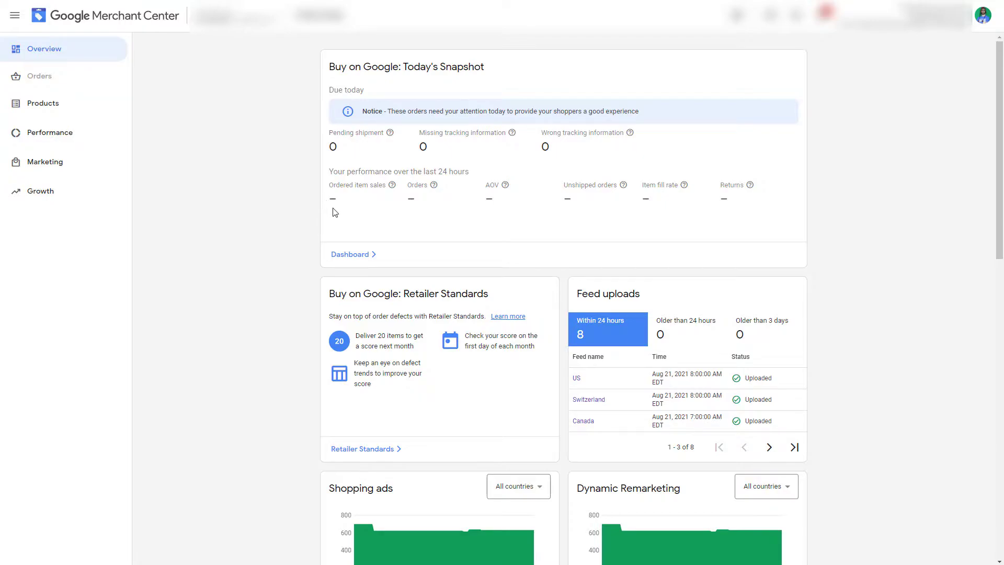
# Go to Products > Feeds, open the Netherlands primary feed, and show its Feed rules tab.
pyautogui.click(81, 104)
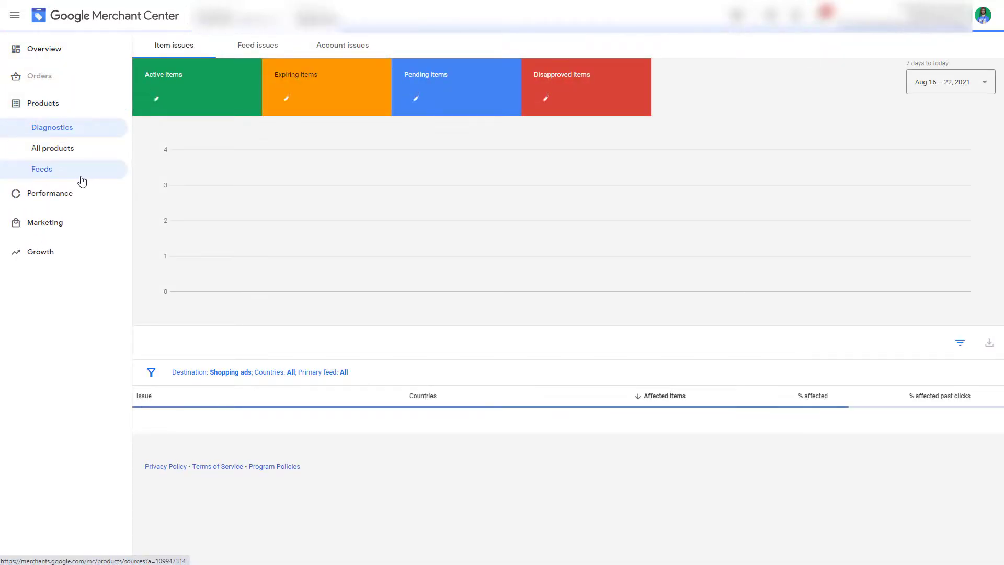
pyautogui.click(78, 172)
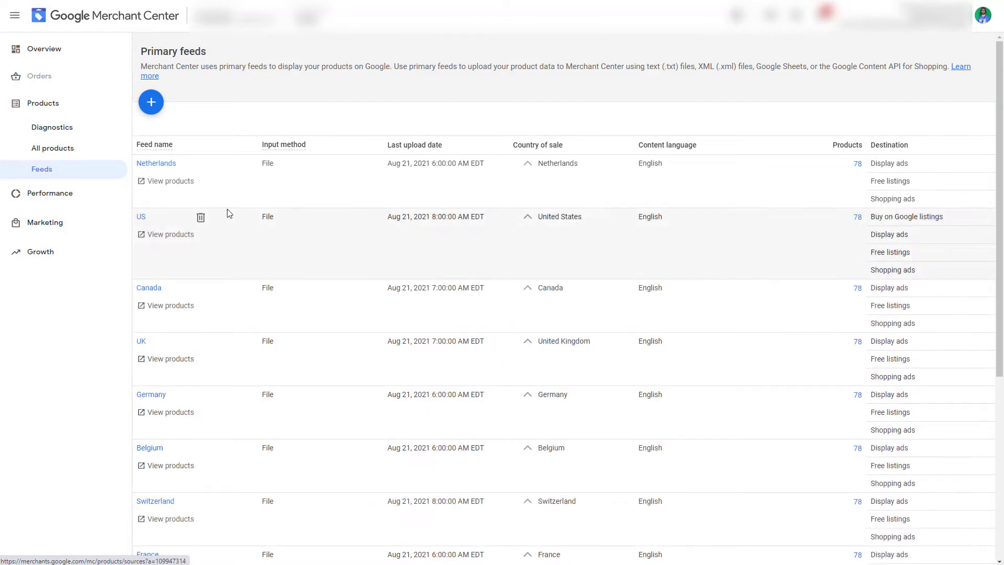
pyautogui.click(156, 164)
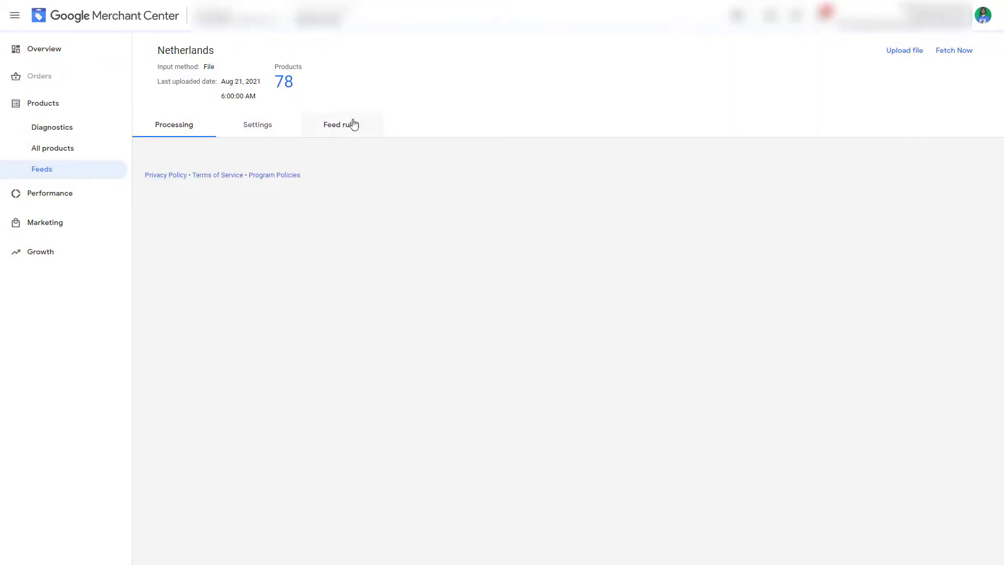
pyautogui.click(345, 125)
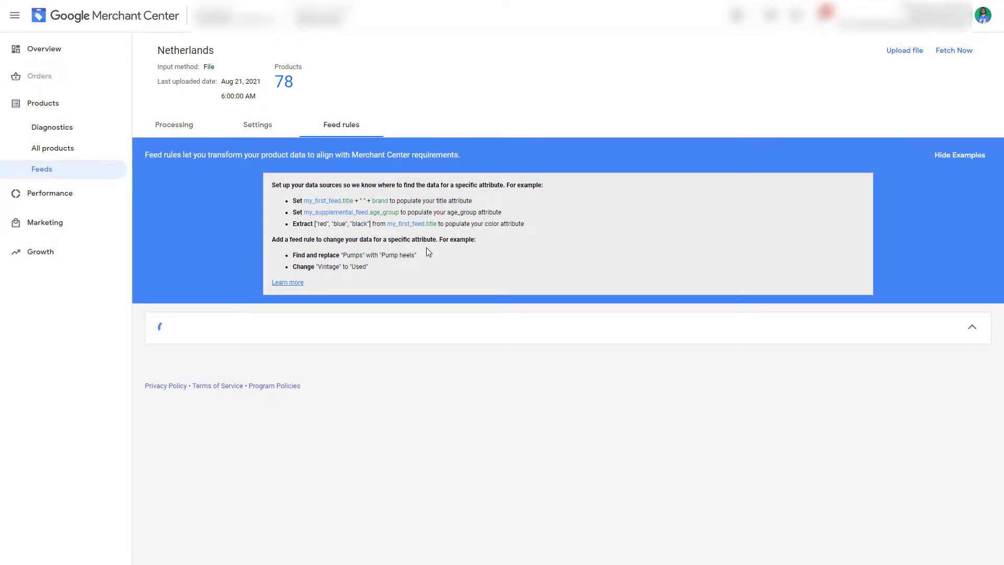
# Create a new feed rule for the gtin attribute, skipping the data source editor.
pyautogui.click(172, 351)
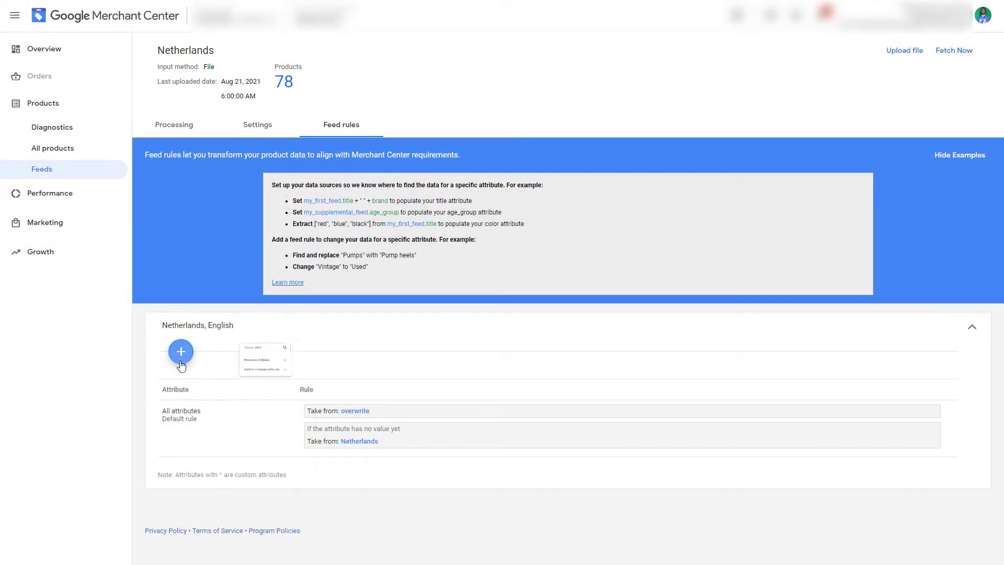
pyautogui.write('gtin')
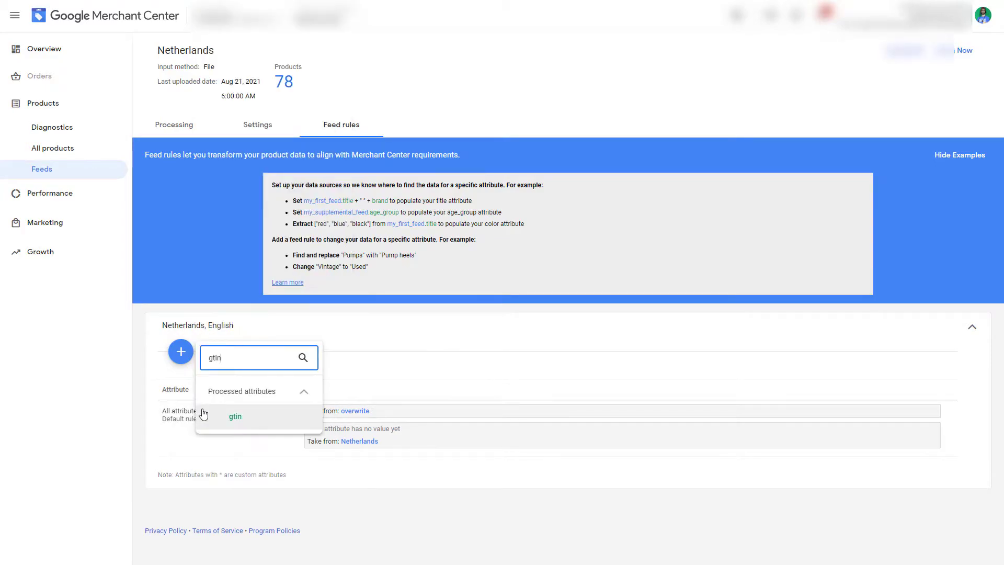
pyautogui.click(220, 420)
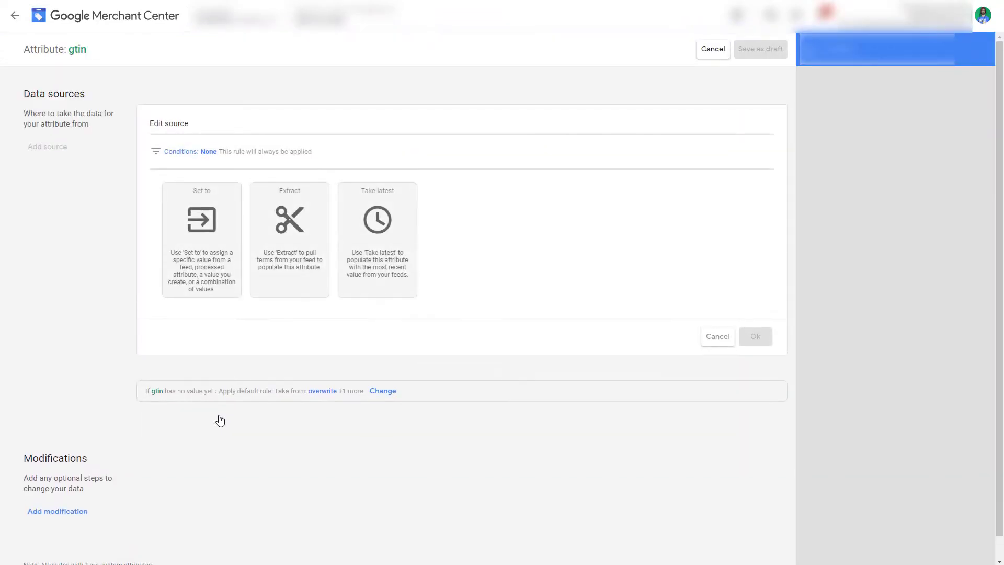
pyautogui.click(718, 337)
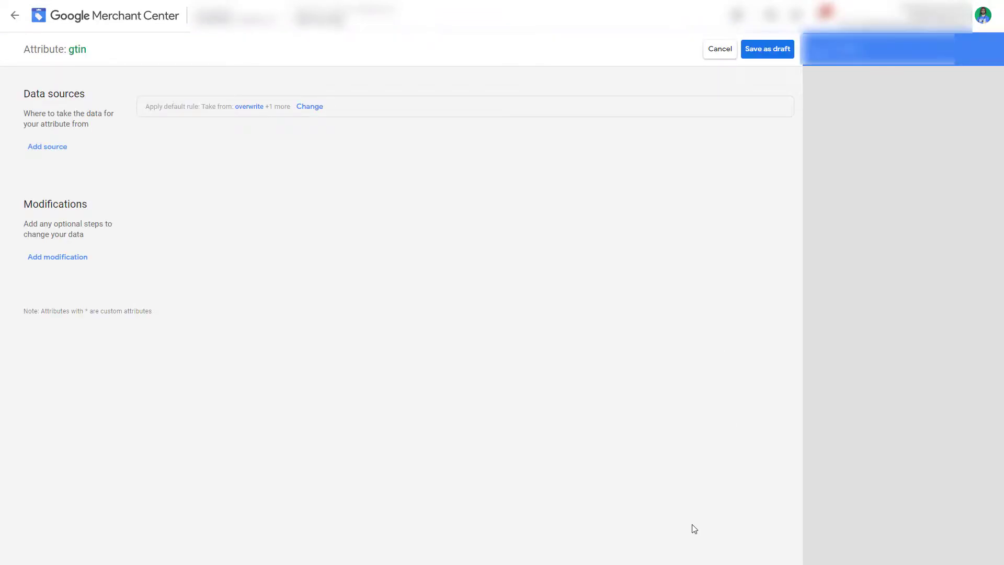
# Add a modification with condition Netherlands.gtin 'does not match regular expression'.
pyautogui.click(79, 258)
pyautogui.click(188, 263)
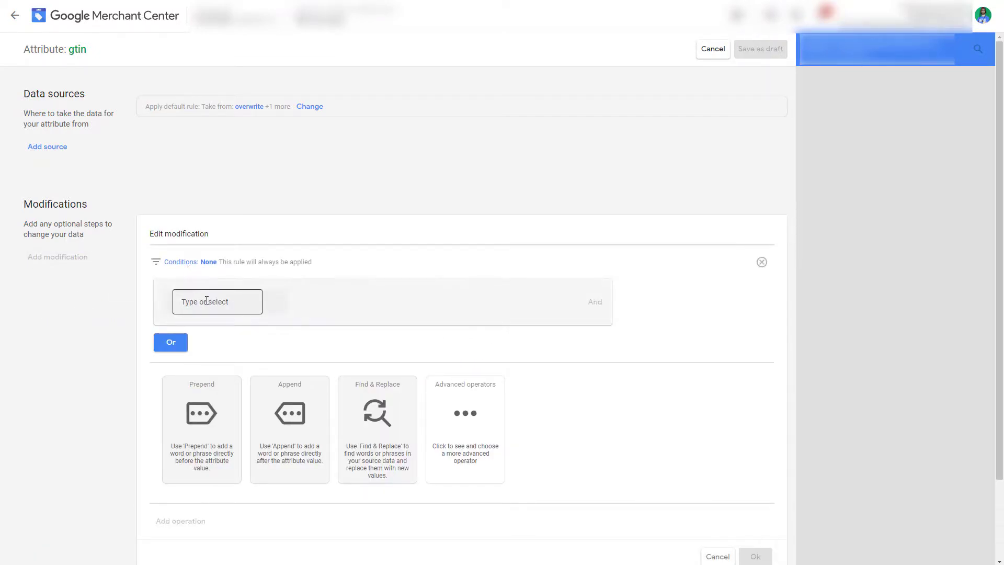
pyautogui.click(206, 303)
pyautogui.write('gt')
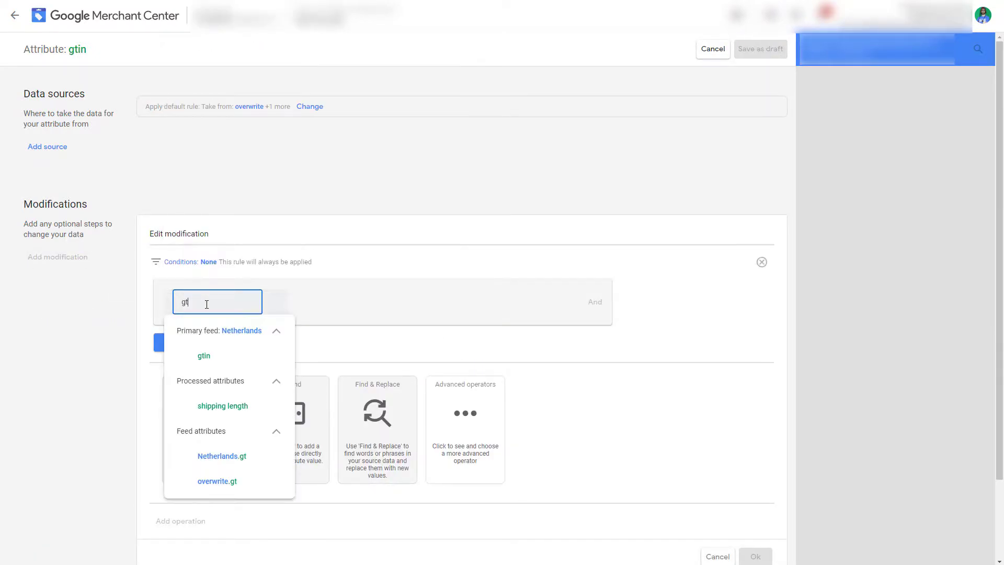
pyautogui.click(217, 357)
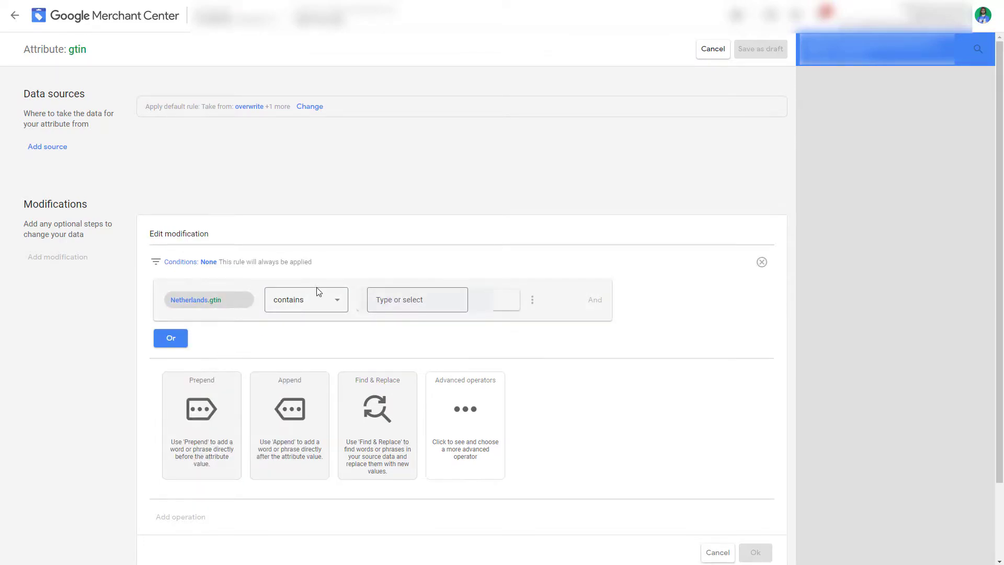
pyautogui.click(315, 299)
pyautogui.scroll(-5, 330, 413)
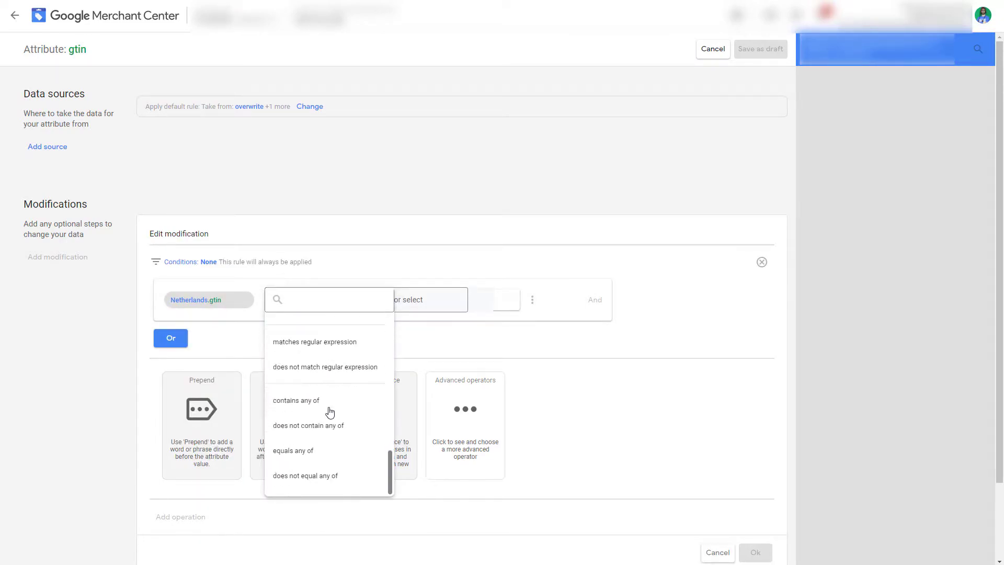
pyautogui.click(312, 371)
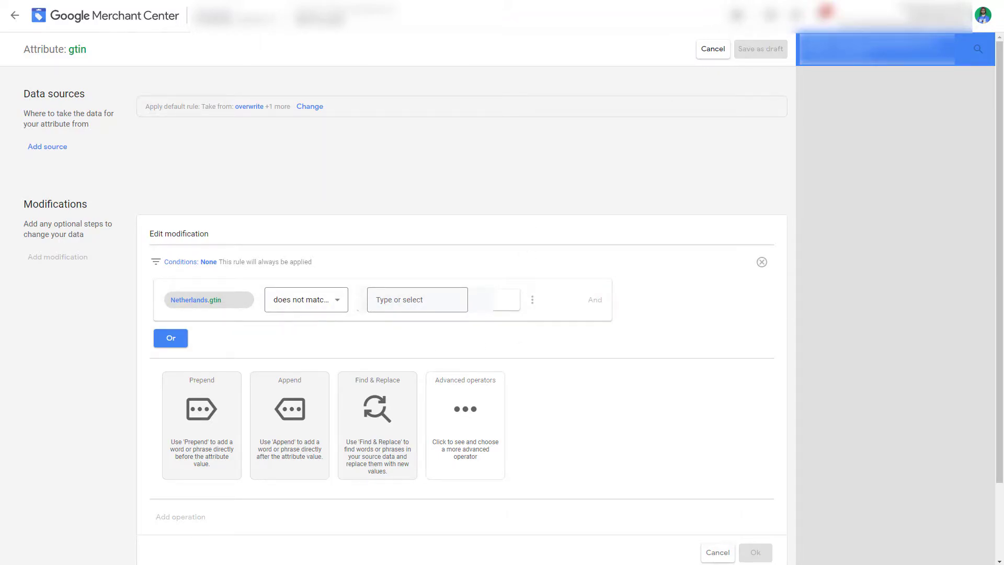
# Copy the ^\d{12,14}$ pattern from the document into the clipboard for the condition value.
pyautogui.hotkey('alt', 'Tab')
pyautogui.click(390, 130)
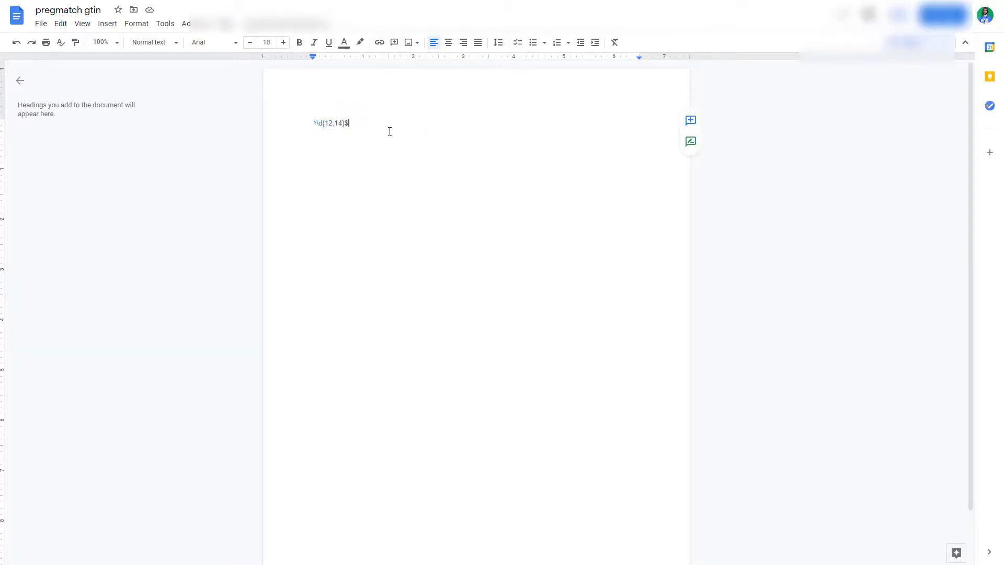
pyautogui.tripleClick(390, 131)
pyautogui.hotkey('ctrl', 'c')
pyautogui.hotkey('alt', 'Tab')
pyautogui.click(417, 299)
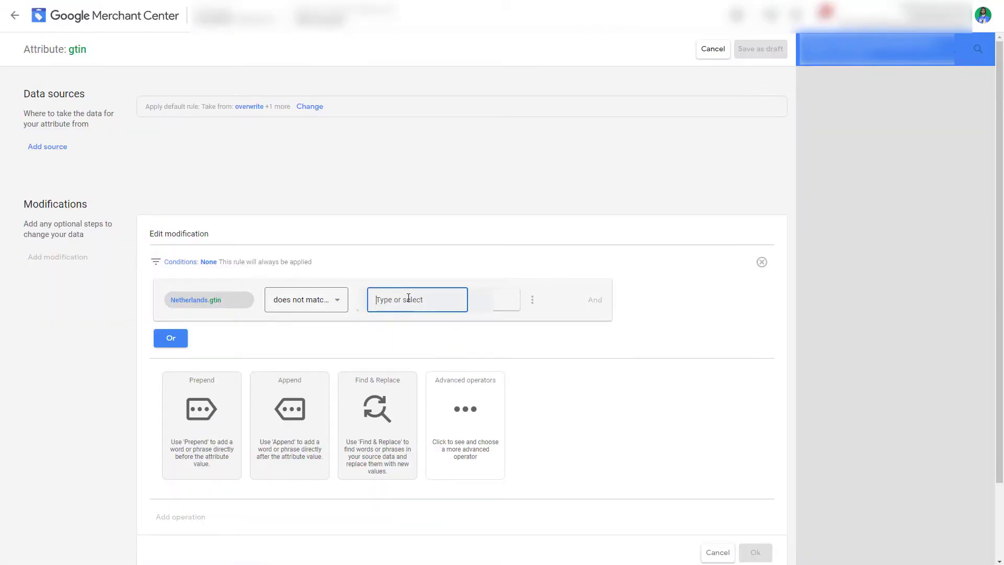
# Use ^\d{12,14}$ as the condition value, make the modification Clear, and save as draft.
pyautogui.hotkey('ctrl', 'v')
pyautogui.press('Return')
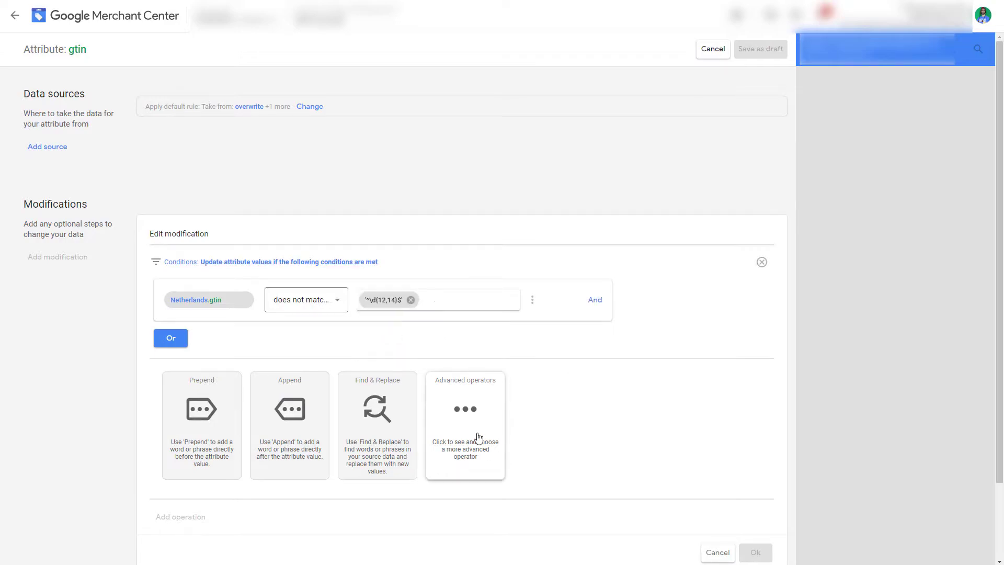
pyautogui.click(466, 419)
pyautogui.click(555, 430)
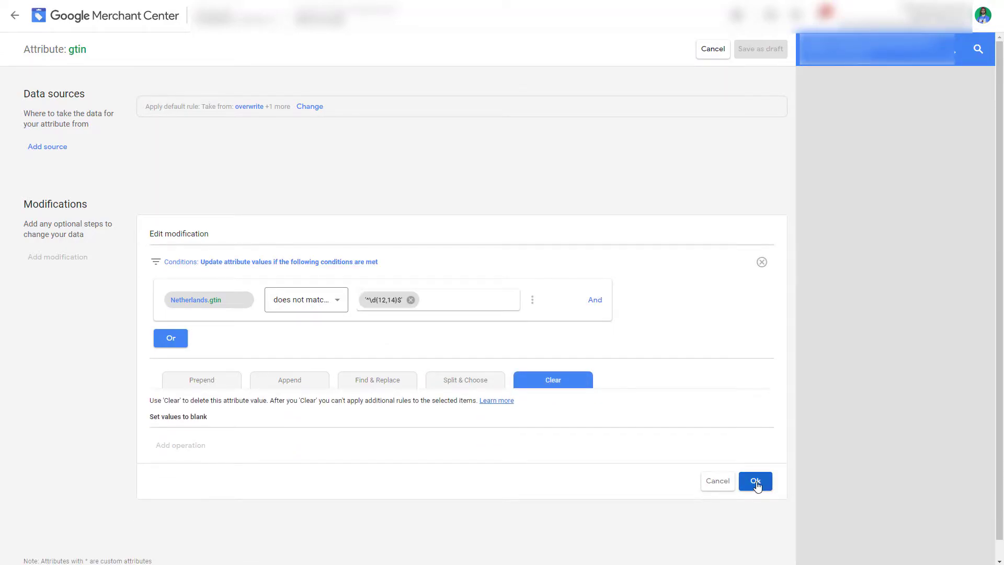
pyautogui.click(757, 482)
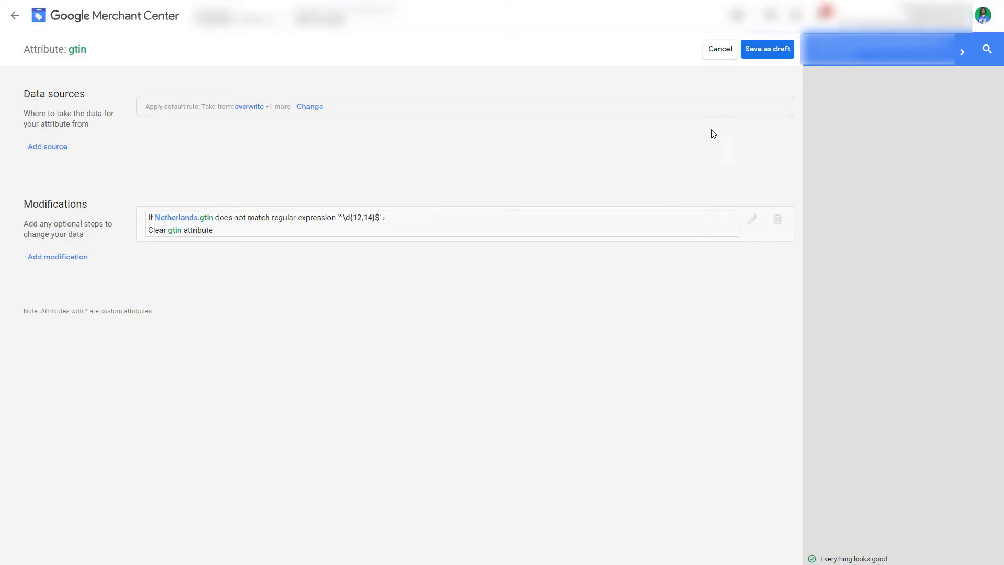
pyautogui.click(767, 50)
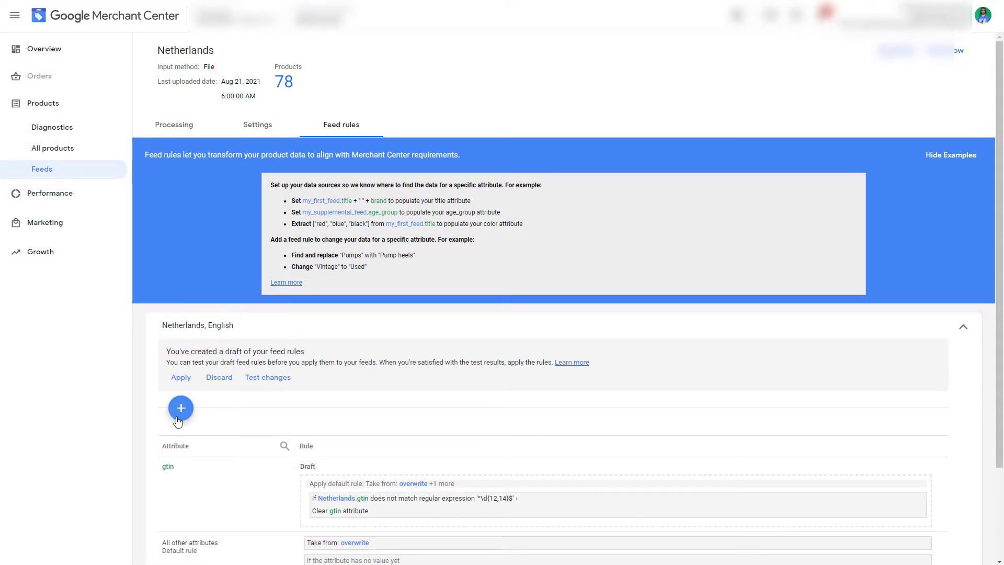
# Create a new feed rule for the mpn attribute, skipping the data source editor.
pyautogui.click(179, 419)
pyautogui.write('mpn')
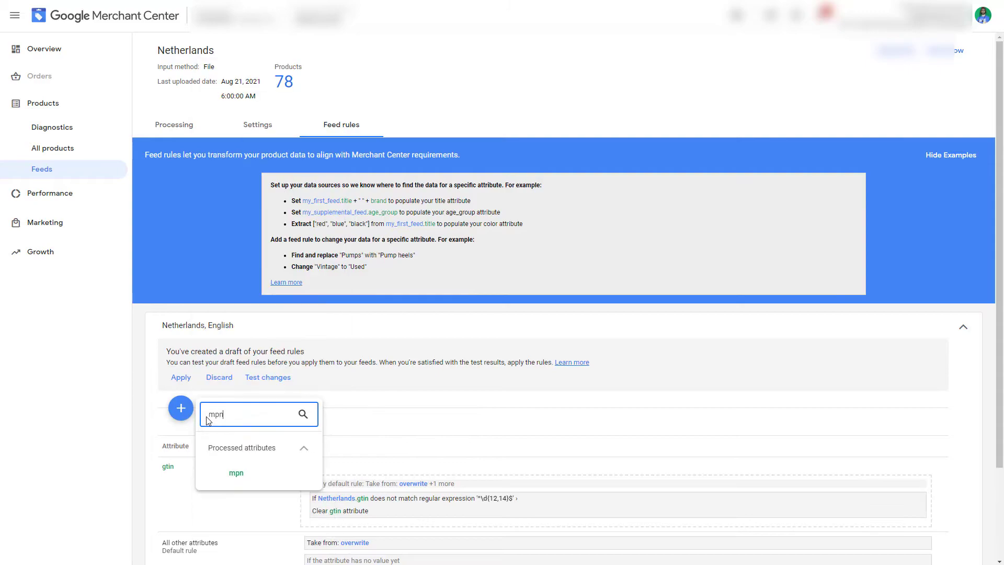
pyautogui.click(236, 473)
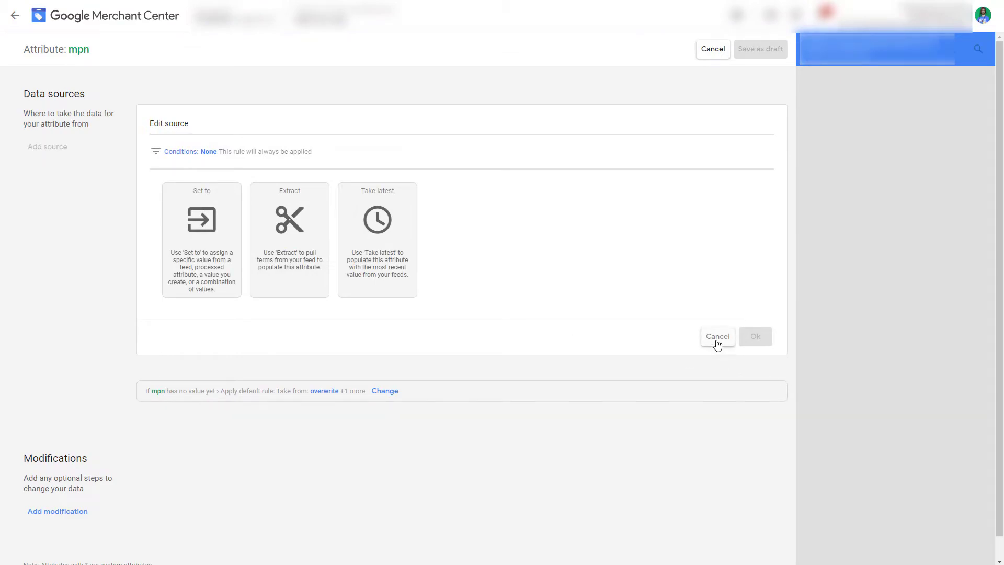
pyautogui.click(717, 338)
# Add a modification conditioned on the processed gtin having no value.
pyautogui.click(58, 256)
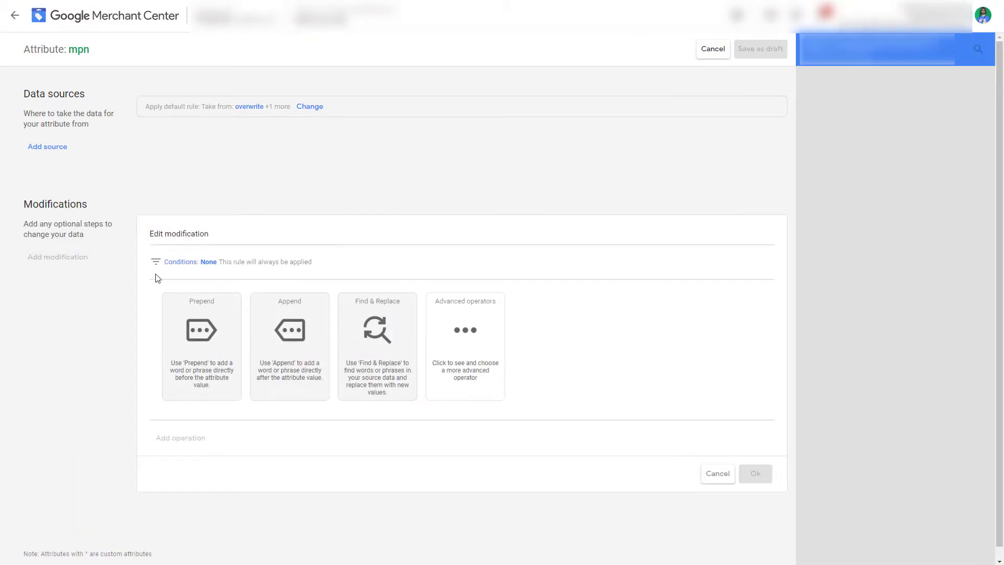
pyautogui.click(207, 263)
pyautogui.click(194, 300)
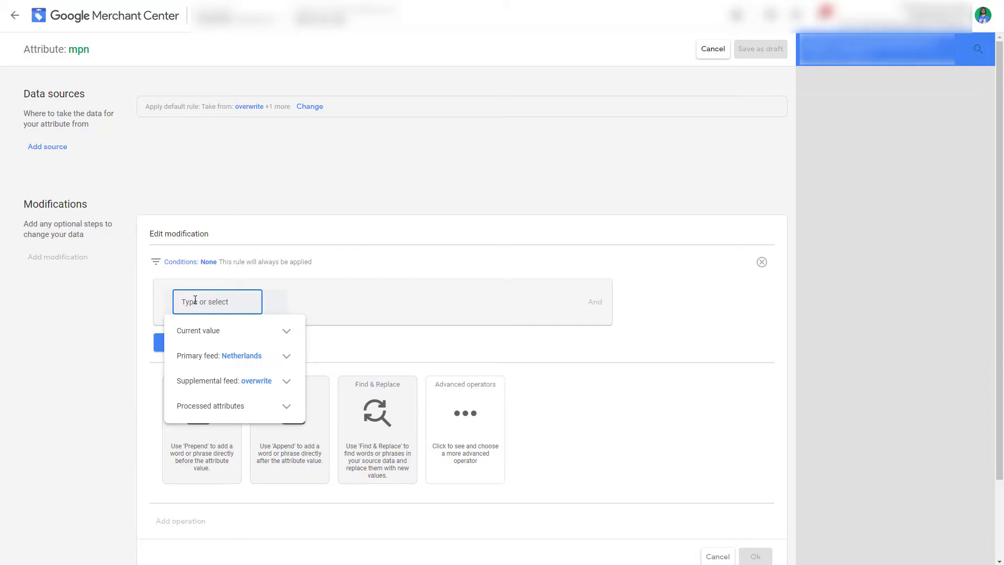
pyautogui.write('gt')
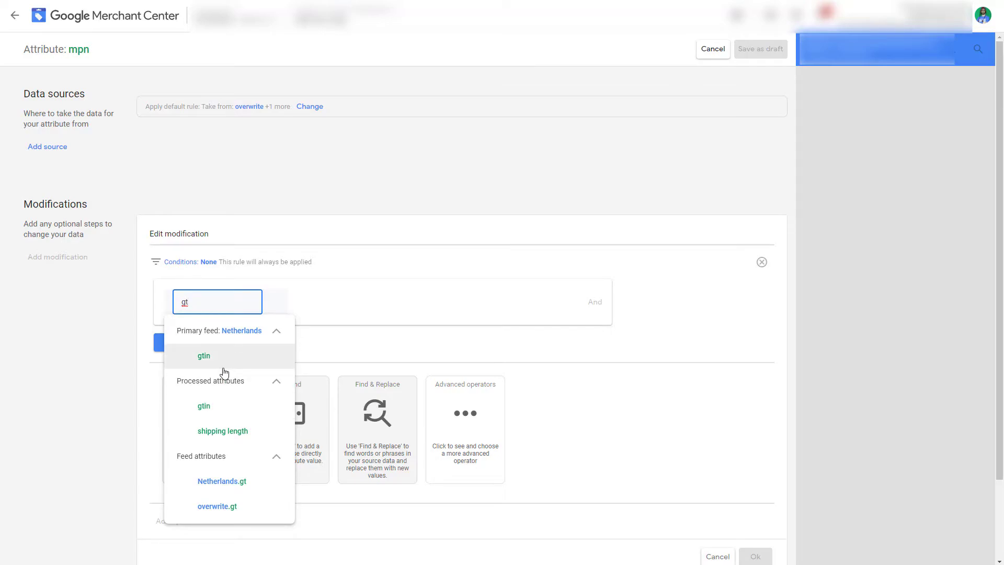
pyautogui.click(211, 414)
pyautogui.click(314, 297)
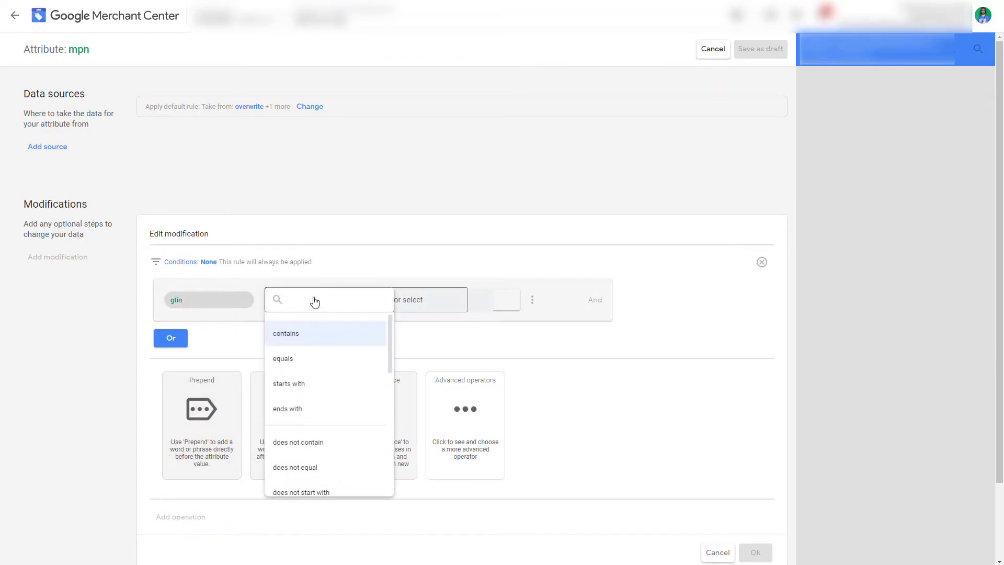
pyautogui.scroll(-3, 331, 386)
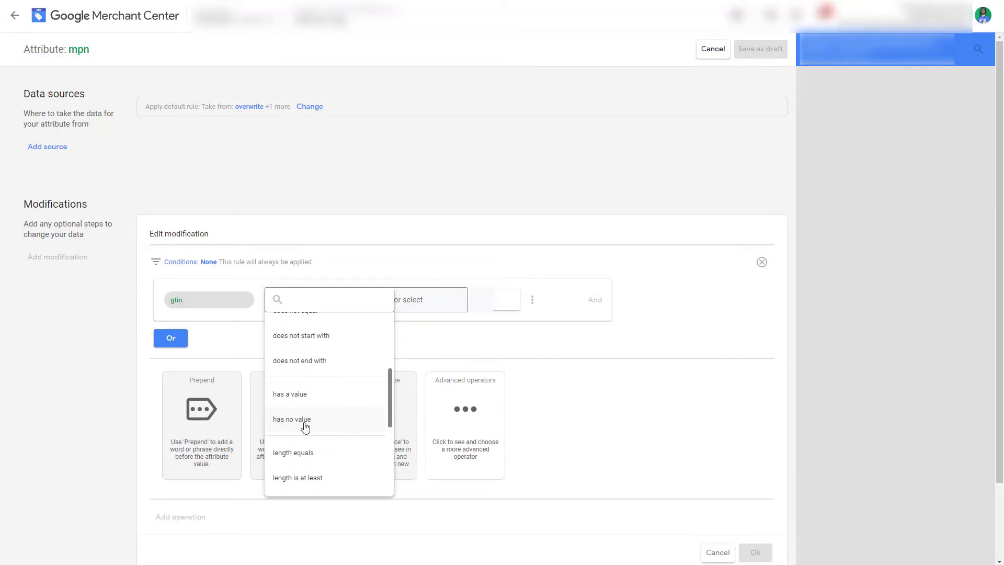
pyautogui.click(305, 423)
# Make the mpn modification Clear, confirm it, and save the rule as draft.
pyautogui.click(471, 437)
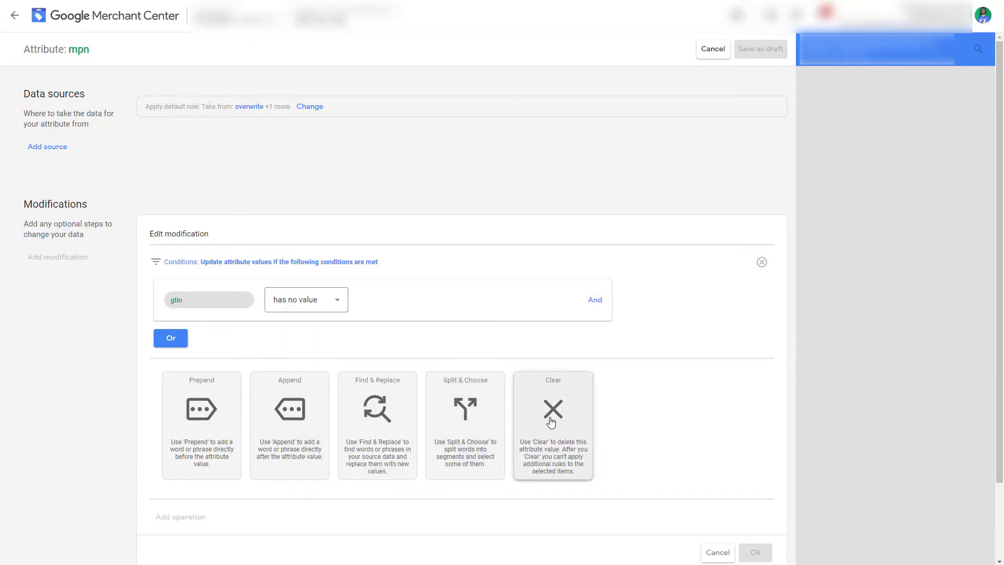
pyautogui.click(550, 421)
pyautogui.click(747, 482)
pyautogui.click(776, 49)
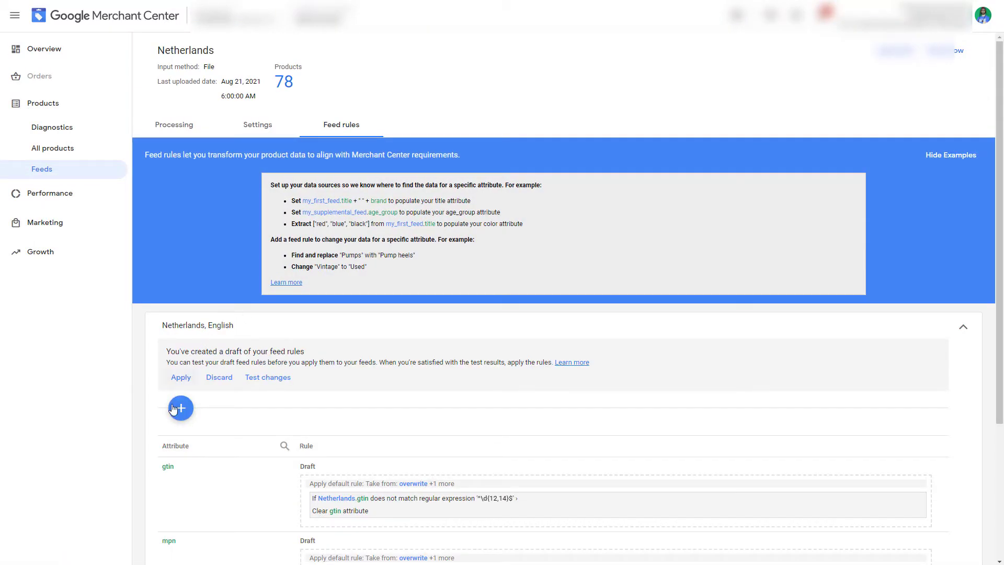
# Create a new feed rule for the brand attribute, skipping the data source editor.
pyautogui.click(180, 411)
pyautogui.write('bra')
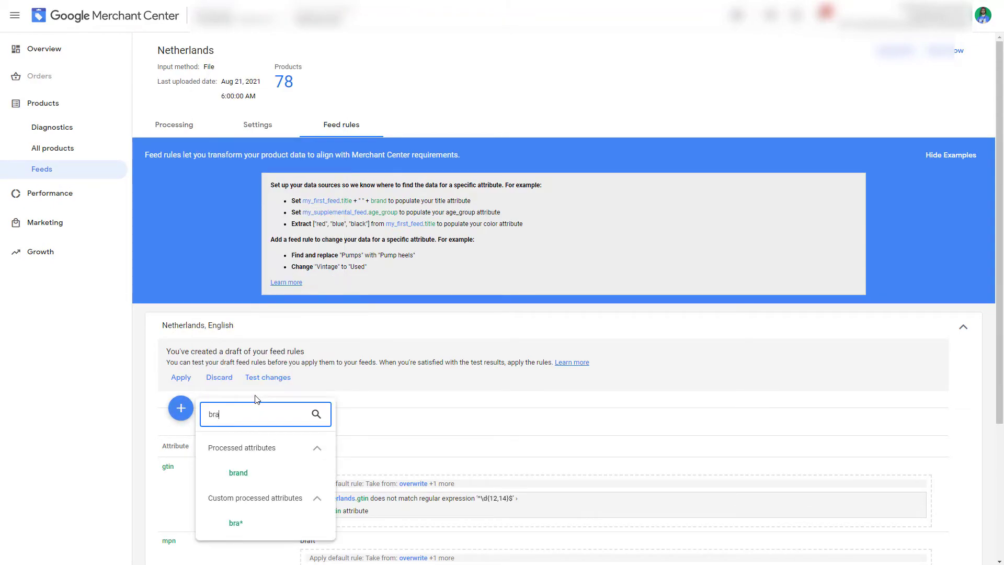
pyautogui.click(253, 473)
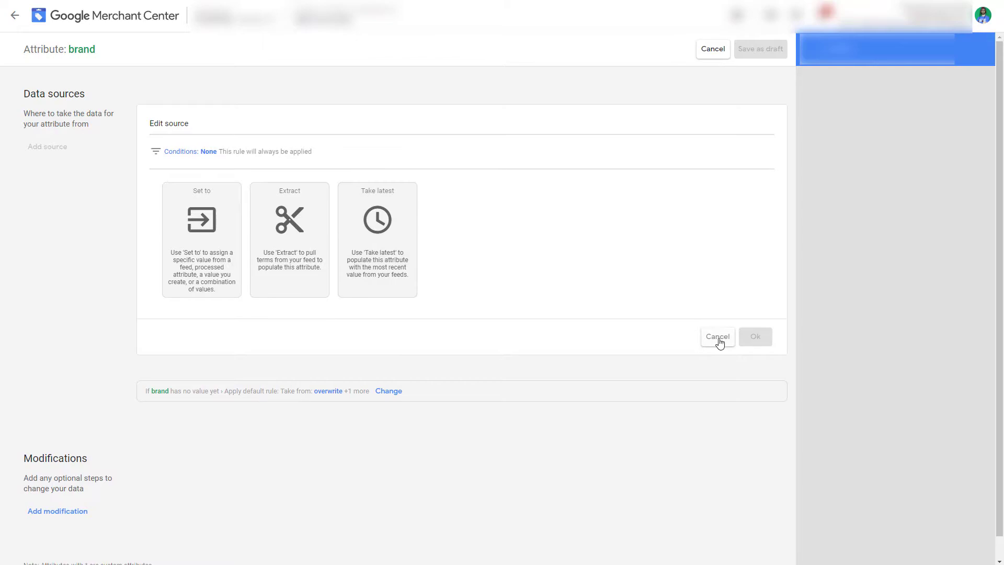
pyautogui.click(718, 337)
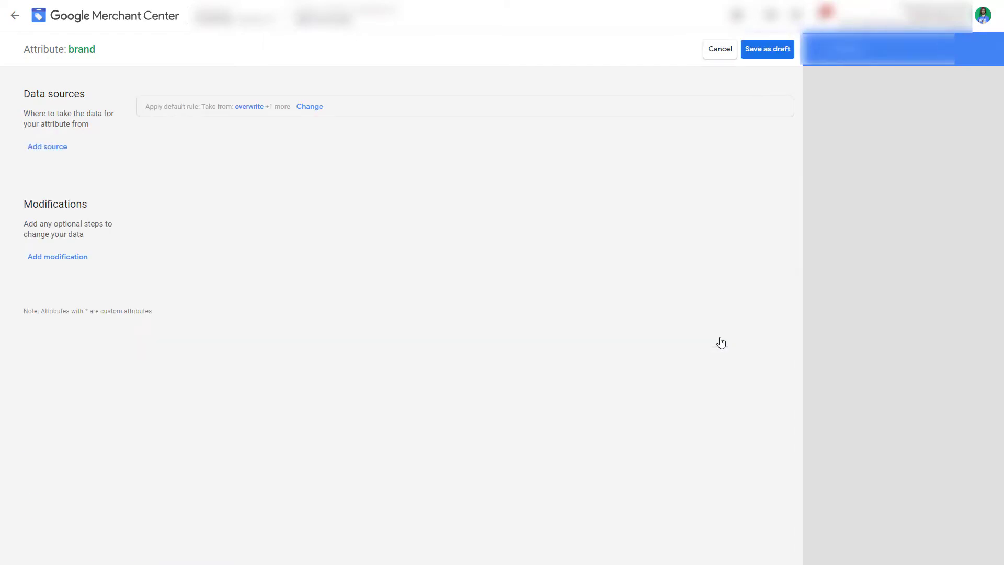
# Add a modification conditioned on gtin having no value.
pyautogui.click(79, 257)
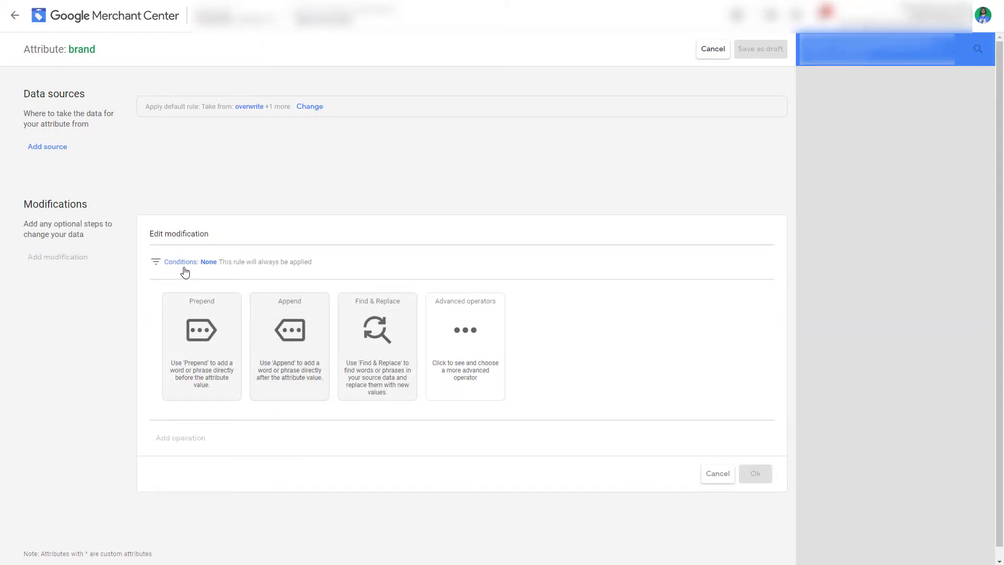
pyautogui.click(184, 264)
pyautogui.click(199, 311)
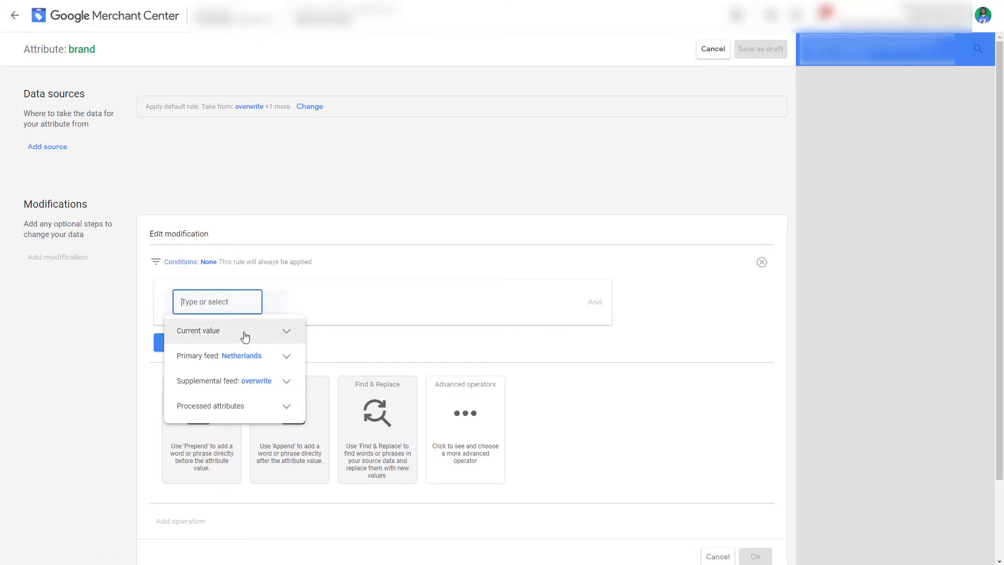
pyautogui.write('br')
pyautogui.press('BackSpace')
pyautogui.press('BackSpace')
pyautogui.write('gt')
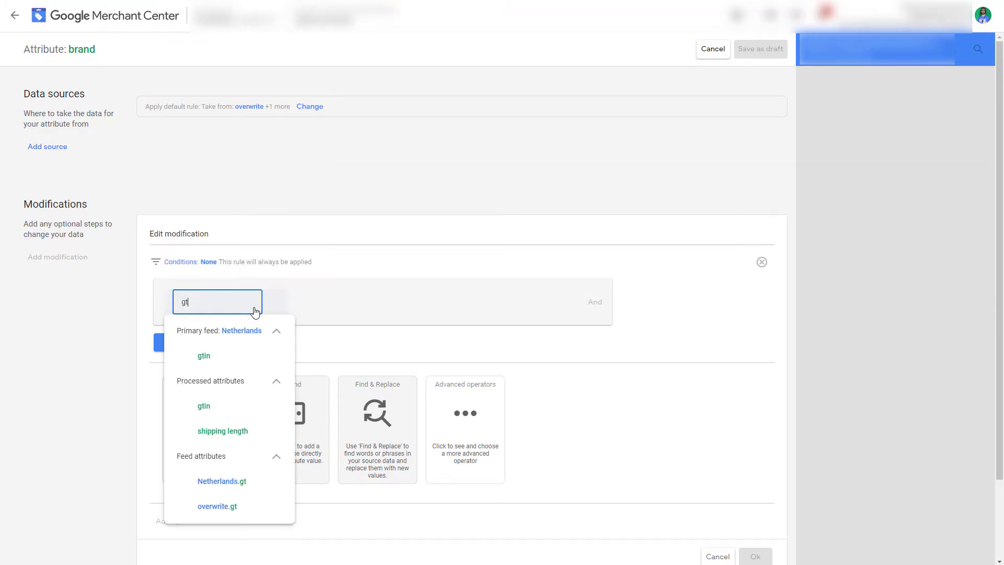
pyautogui.click(236, 411)
pyautogui.click(320, 296)
pyautogui.scroll(-2, 328, 363)
pyautogui.scroll(-2, 329, 363)
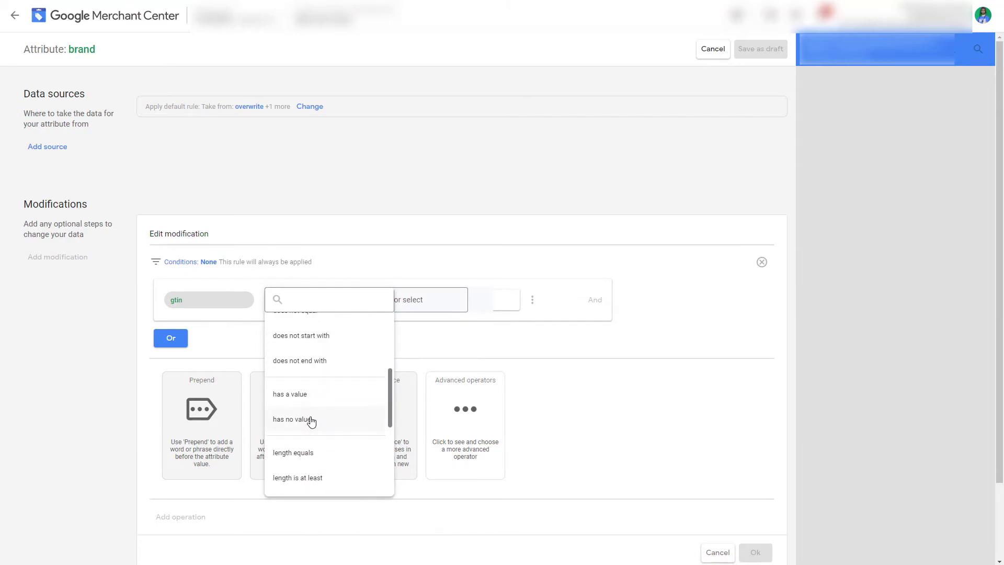
pyautogui.click(310, 417)
# Make the brand modification Clear, confirm it, and save the rule as draft.
pyautogui.click(464, 400)
pyautogui.click(553, 405)
pyautogui.click(753, 513)
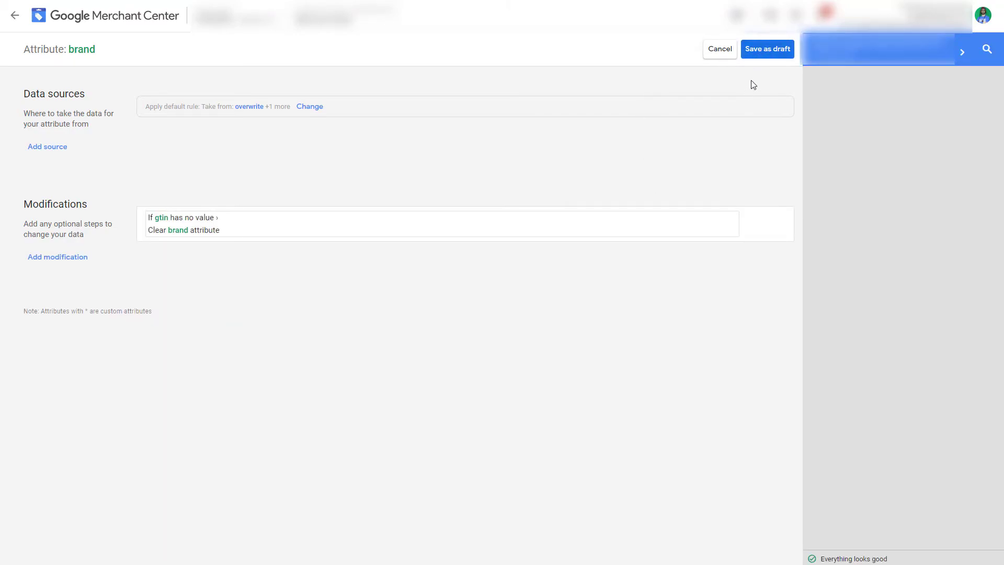
pyautogui.click(787, 48)
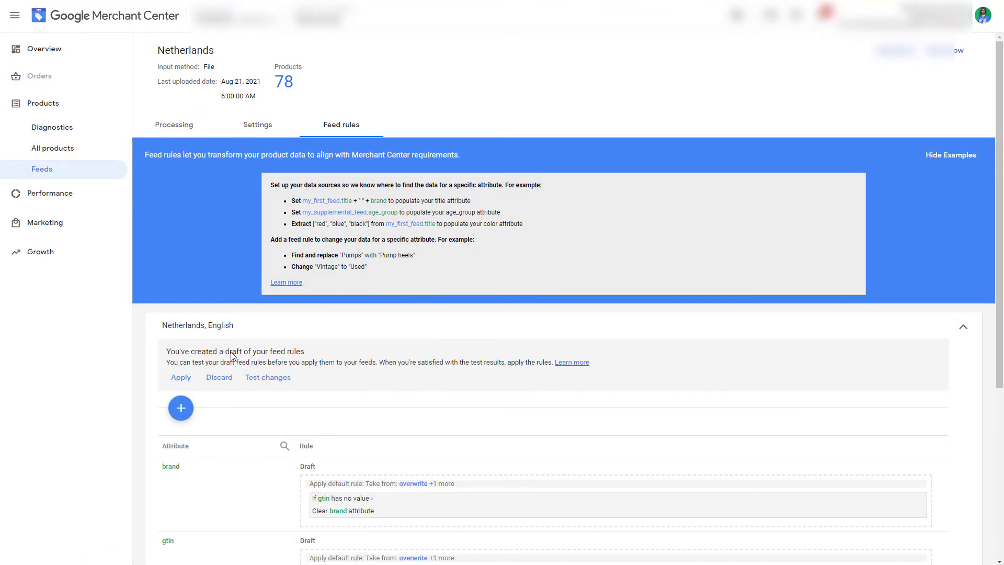
# Create a new feed rule for the identifier exists attribute.
pyautogui.click(177, 411)
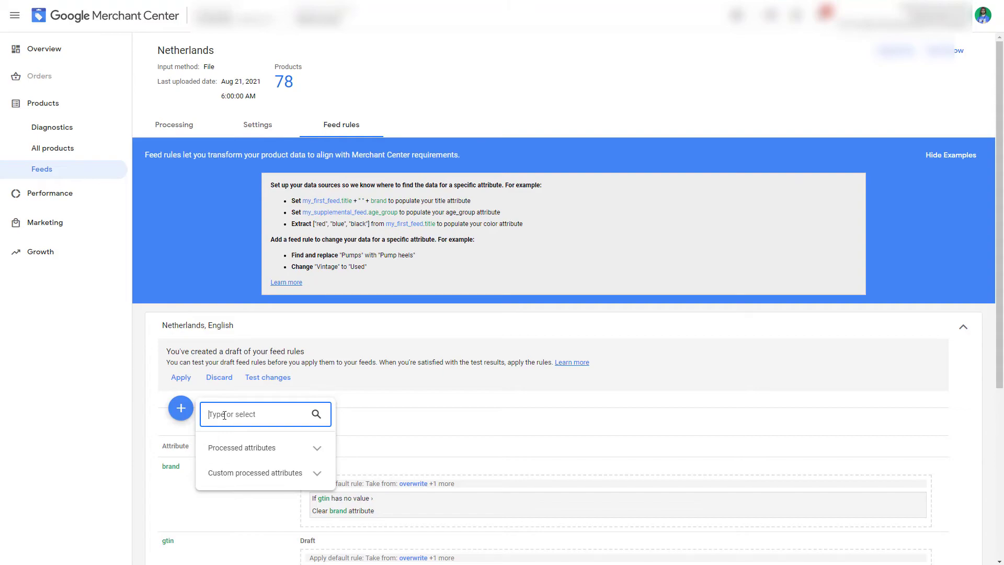
pyautogui.write('pro')
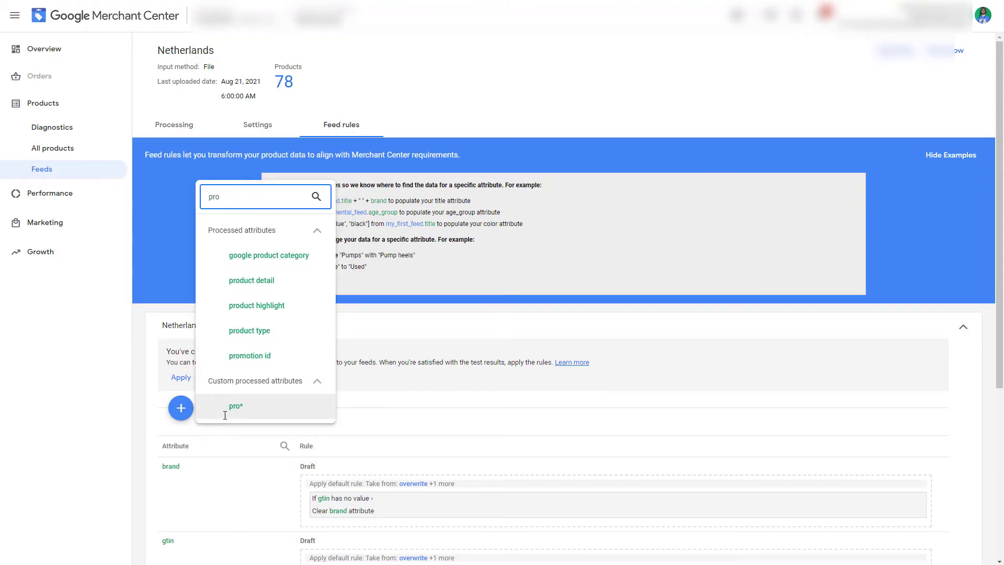
pyautogui.click(252, 403)
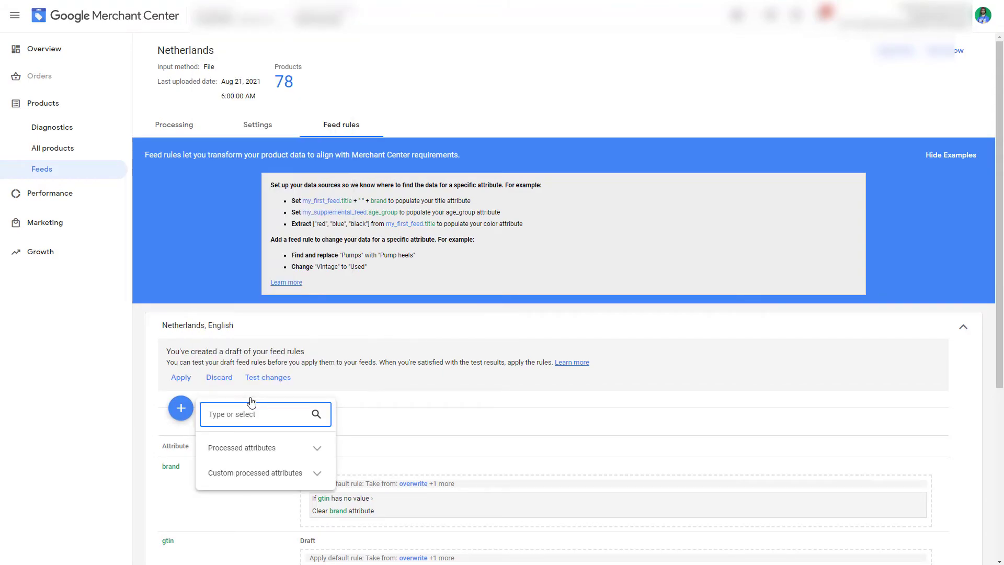
pyautogui.write('ide')
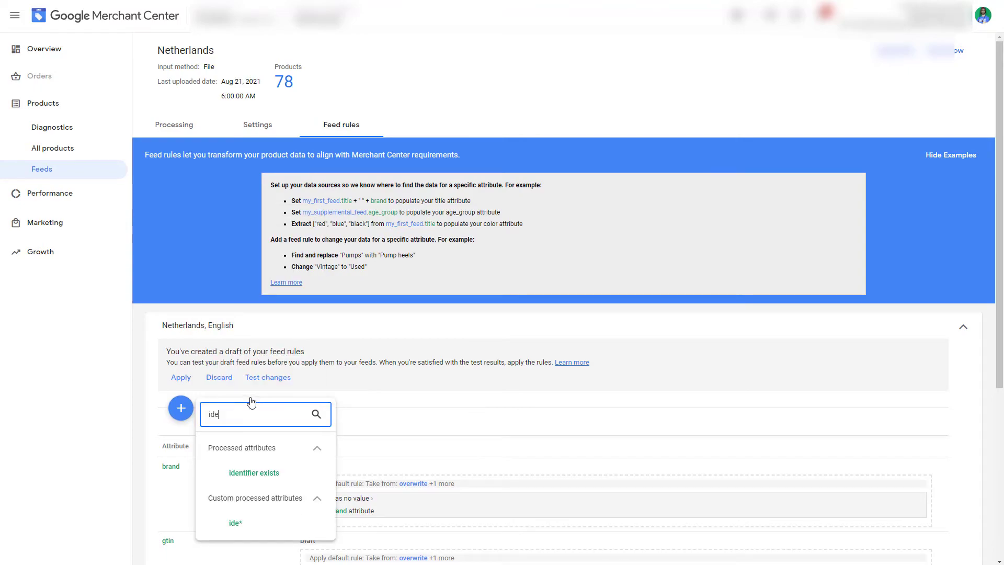
pyautogui.click(256, 473)
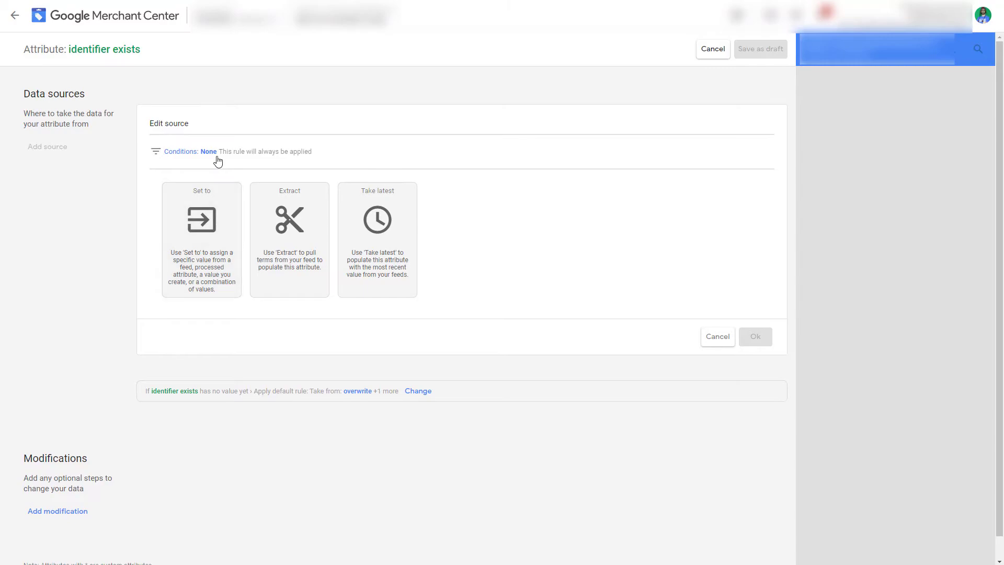
# Add a data source condition requiring gtin to have no value.
pyautogui.click(199, 152)
pyautogui.click(200, 192)
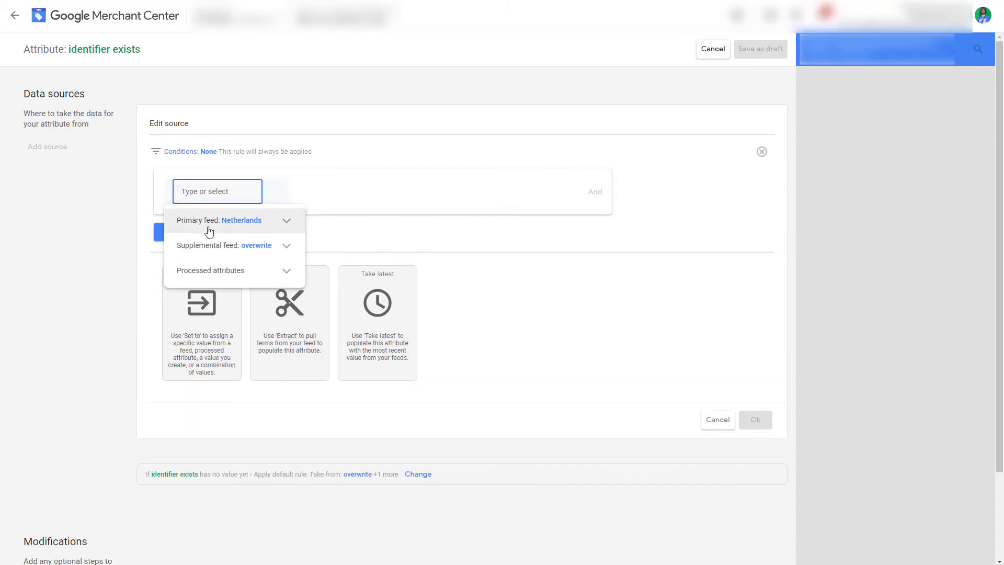
pyautogui.write('gt')
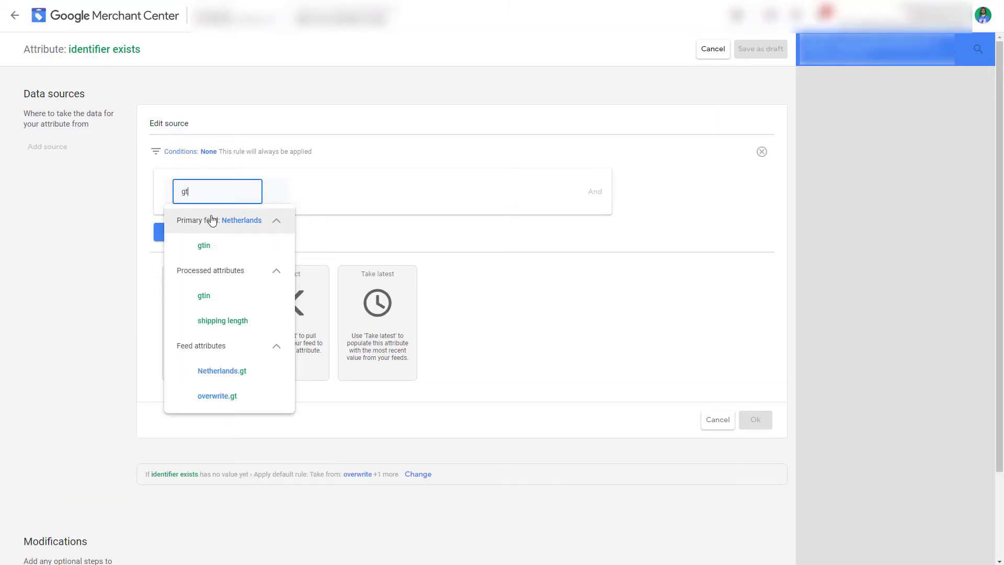
pyautogui.click(212, 294)
pyautogui.click(326, 195)
pyautogui.scroll(-3, 333, 318)
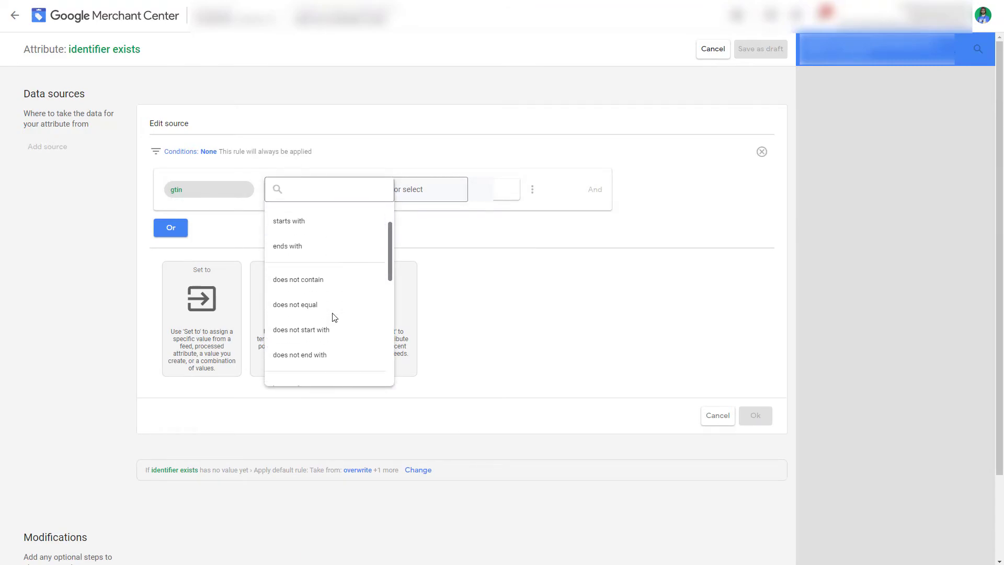
pyautogui.click(326, 317)
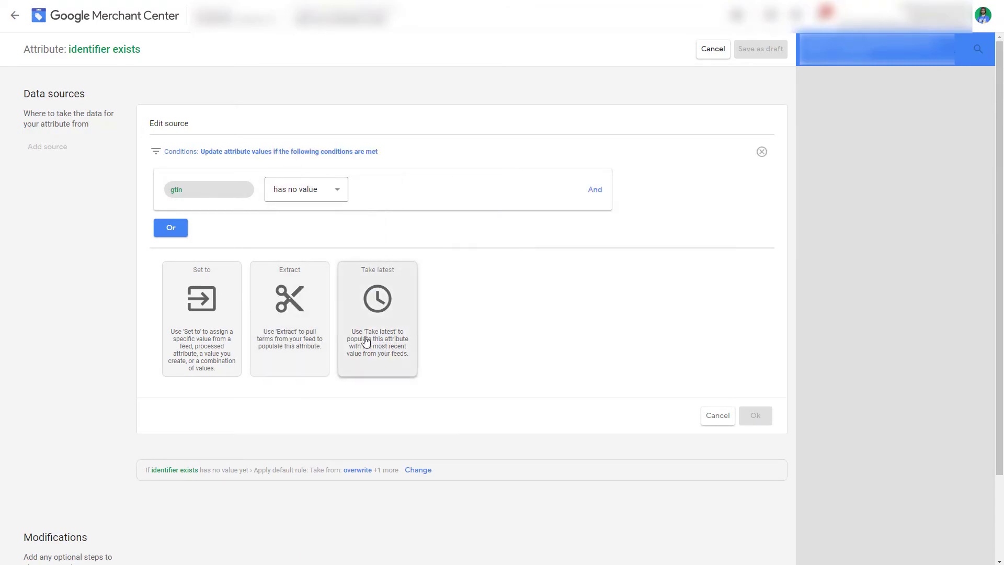
# Set identifier exists to No, confirm the source rule, and save it as draft.
pyautogui.click(180, 280)
pyautogui.click(218, 323)
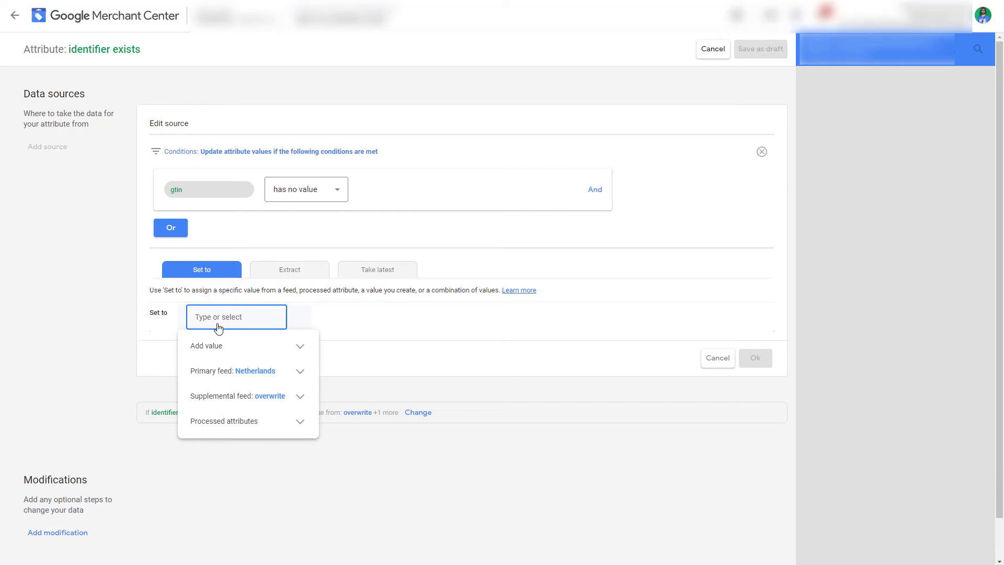
pyautogui.write('no')
pyautogui.click(215, 371)
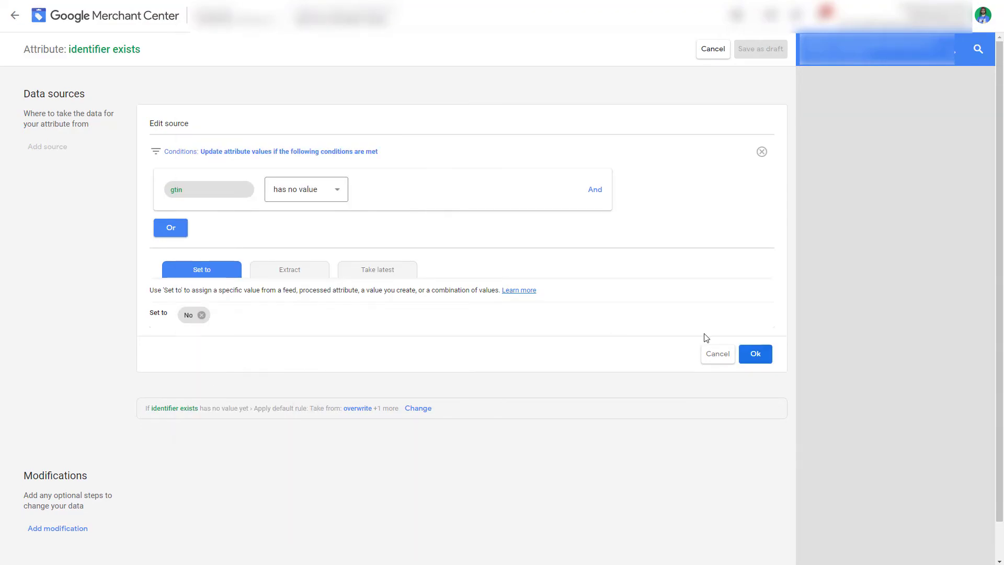
pyautogui.click(755, 358)
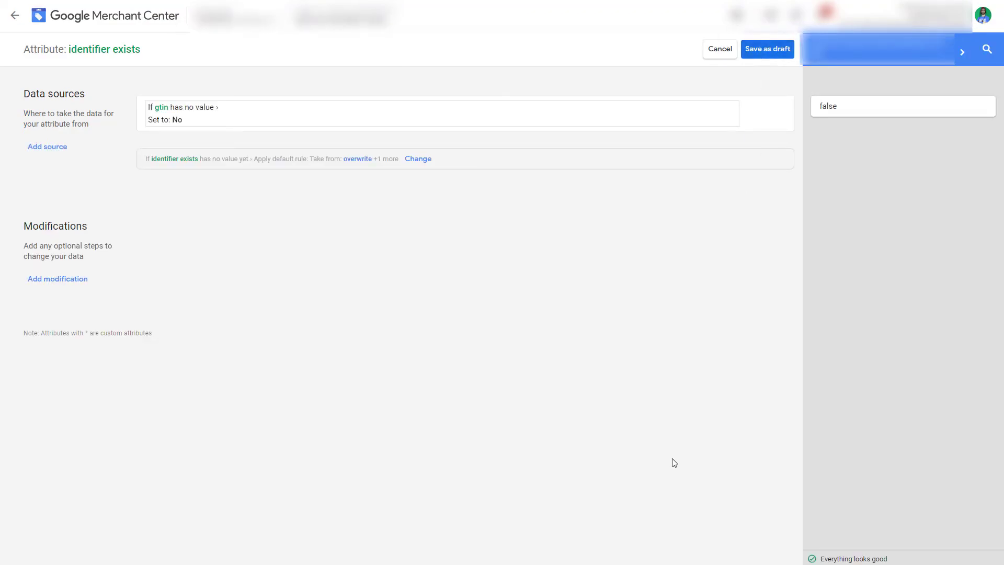
pyautogui.click(761, 46)
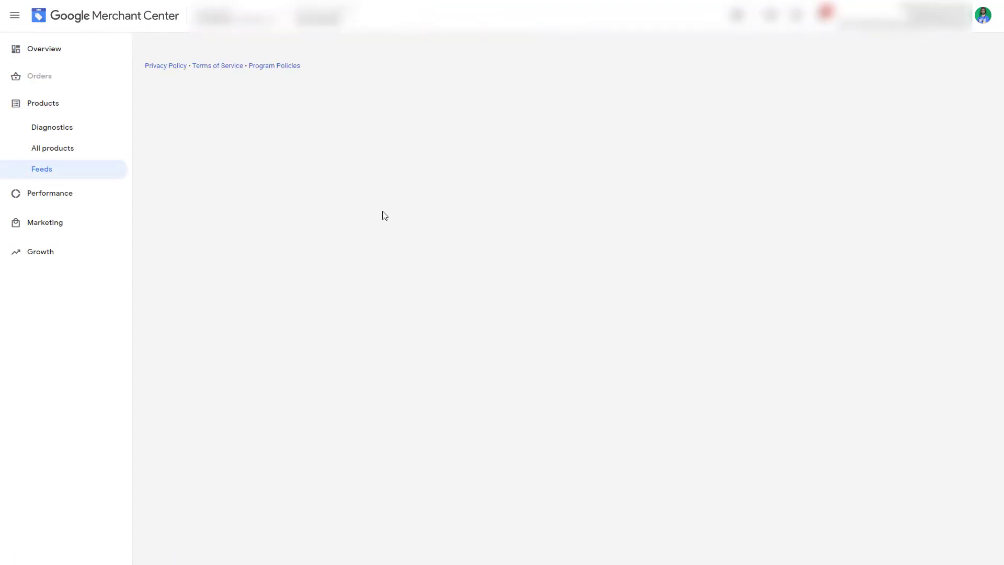